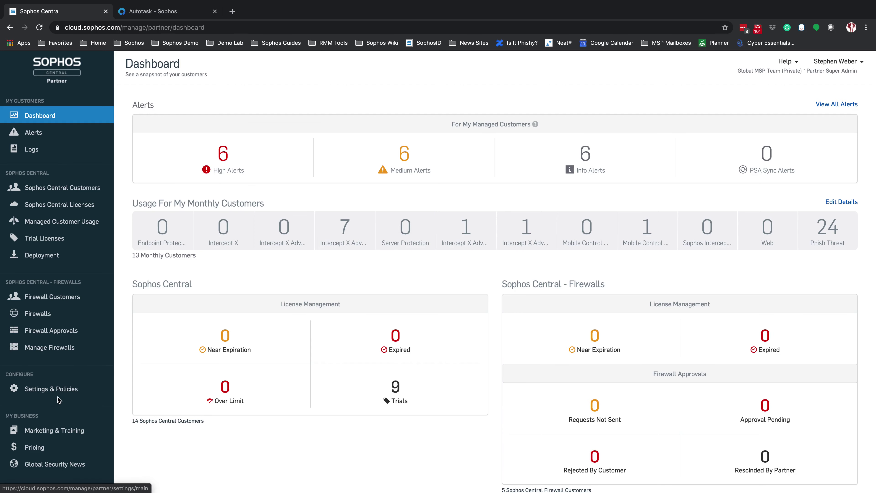
Go to Settings & Policies and open the PSA integration page in Sophos Central Partner.
{"action": "left_click", "coordinate": [58, 390]}
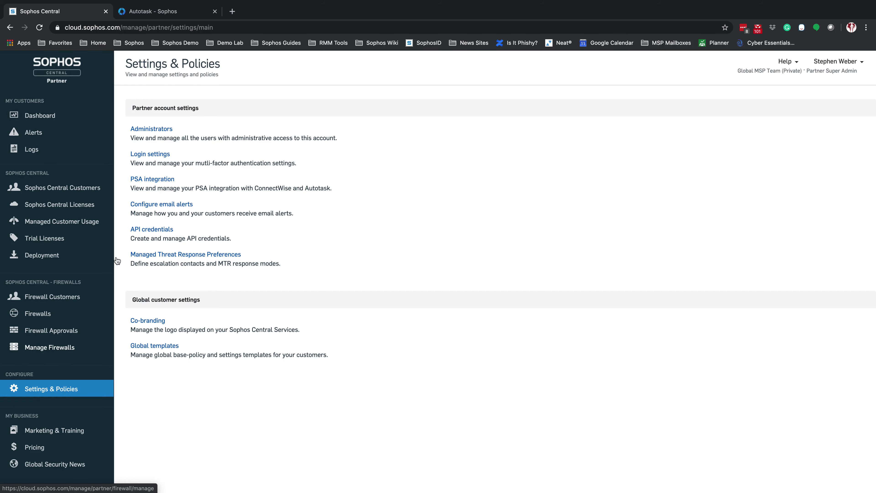
{"action": "left_click", "coordinate": [154, 179]}
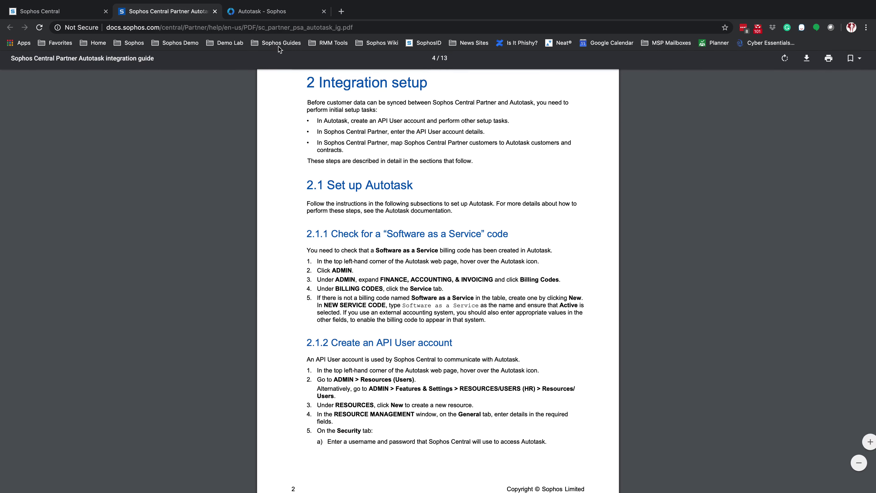
Browse Admin > Finance, Accounting & Invoicing > Billing Codes and view the Service codes, including Software as a Service.
{"action": "left_click", "coordinate": [281, 17]}
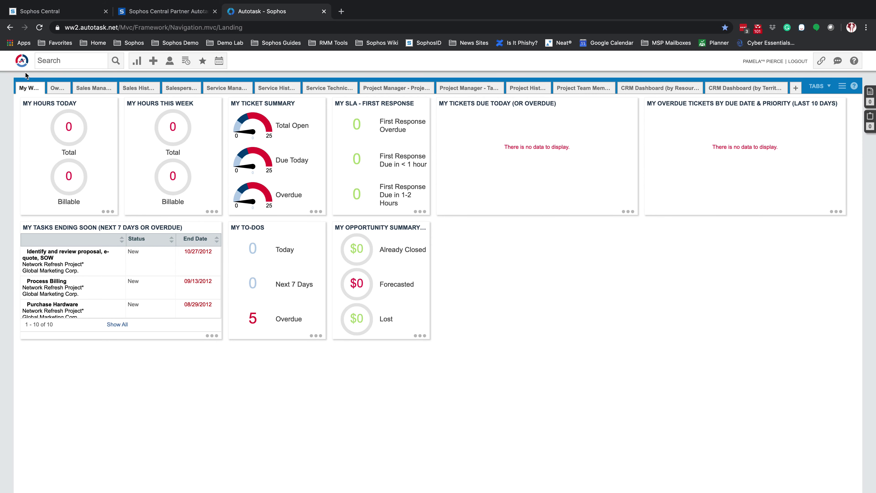
{"action": "left_click", "coordinate": [22, 62]}
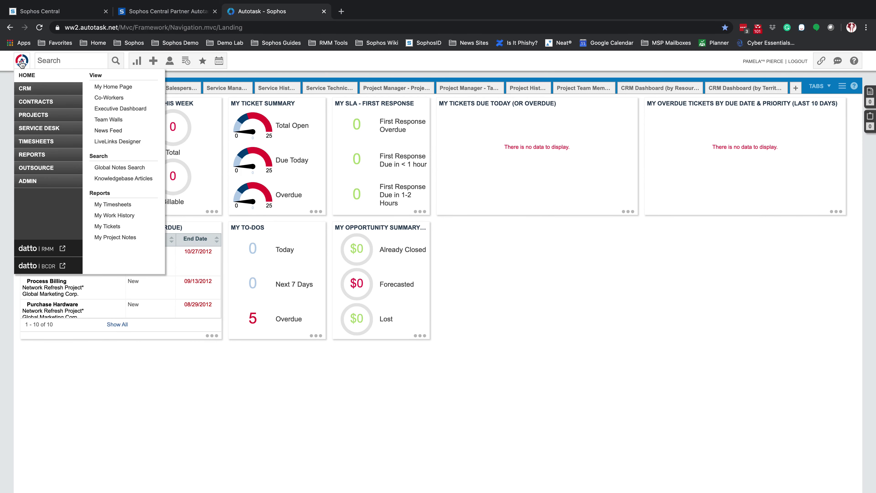
{"action": "left_click", "coordinate": [29, 185]}
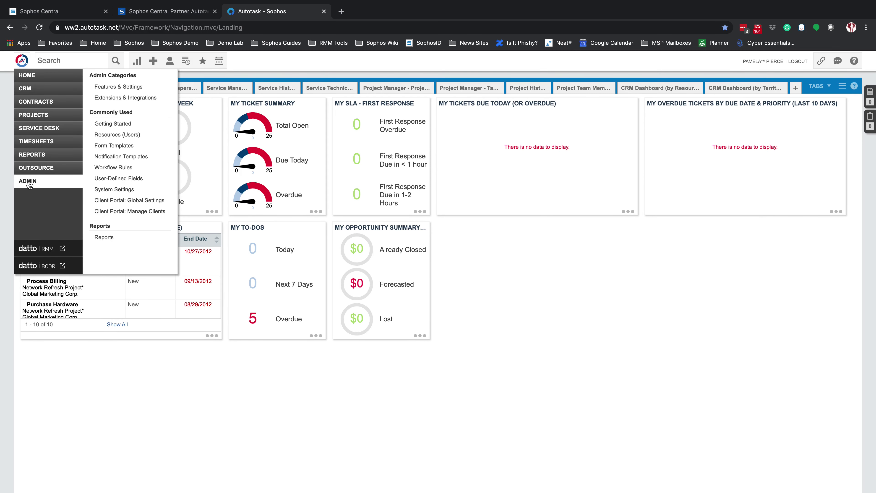
{"action": "left_click", "coordinate": [29, 184]}
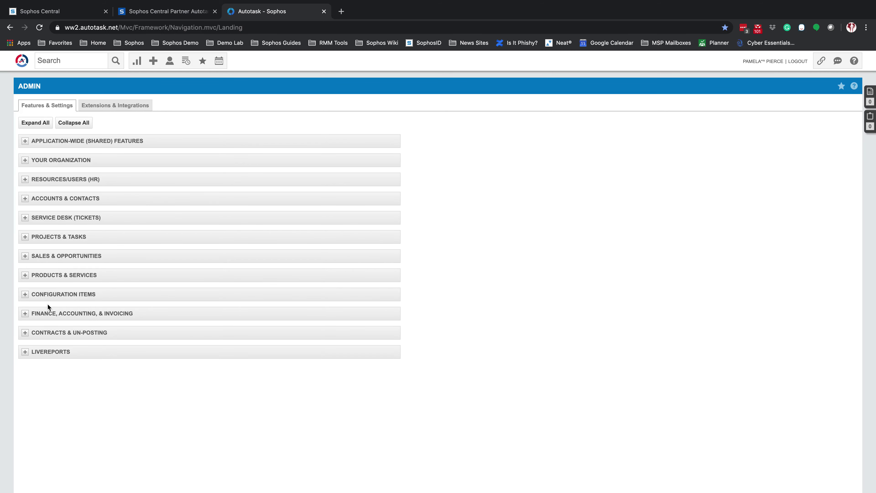
{"action": "left_click", "coordinate": [25, 314]}
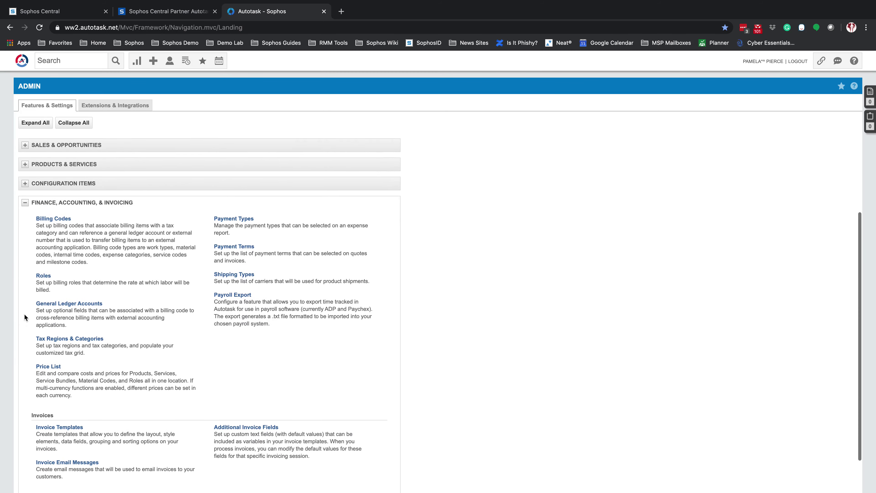
{"action": "left_click", "coordinate": [57, 218]}
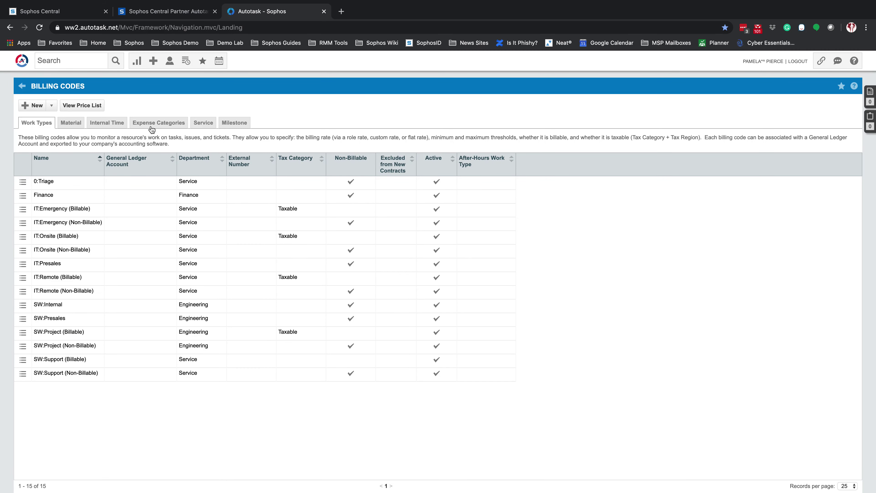
{"action": "left_click", "coordinate": [204, 123]}
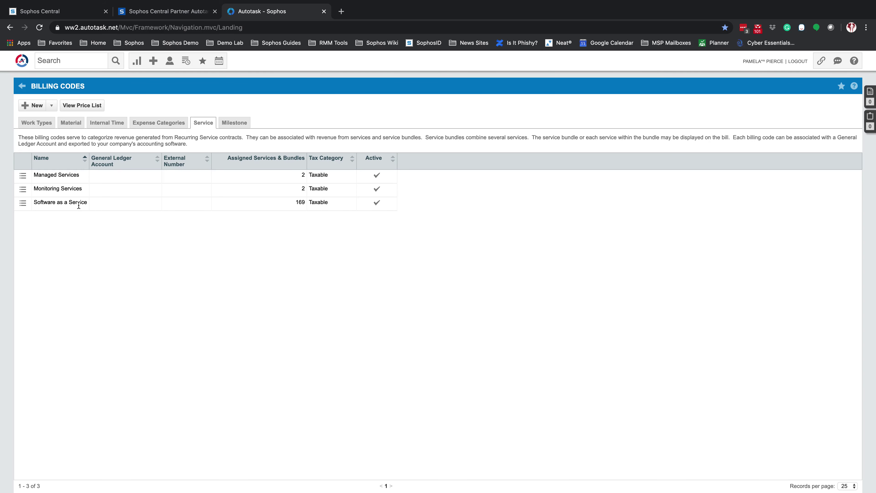
Start a new service billing code, then return to the guide's Create an API User section.
{"action": "left_click", "coordinate": [37, 105]}
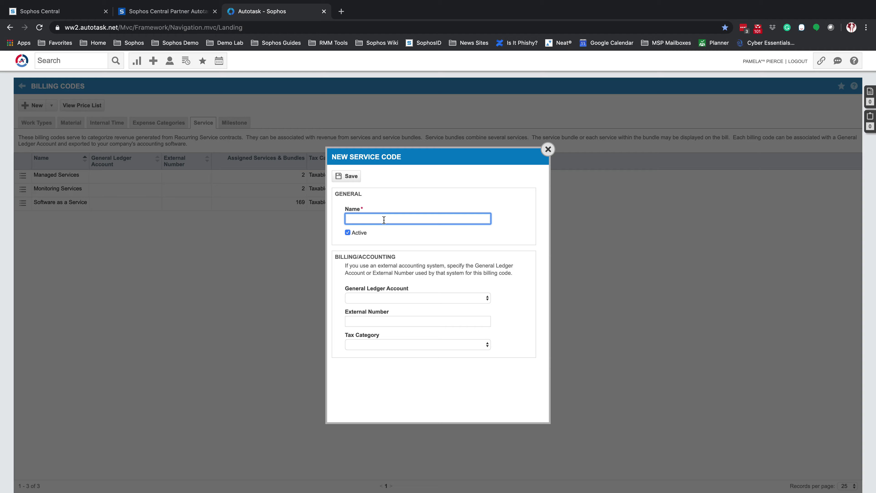
{"action": "key", "text": "ctrl+shift+Tab"}
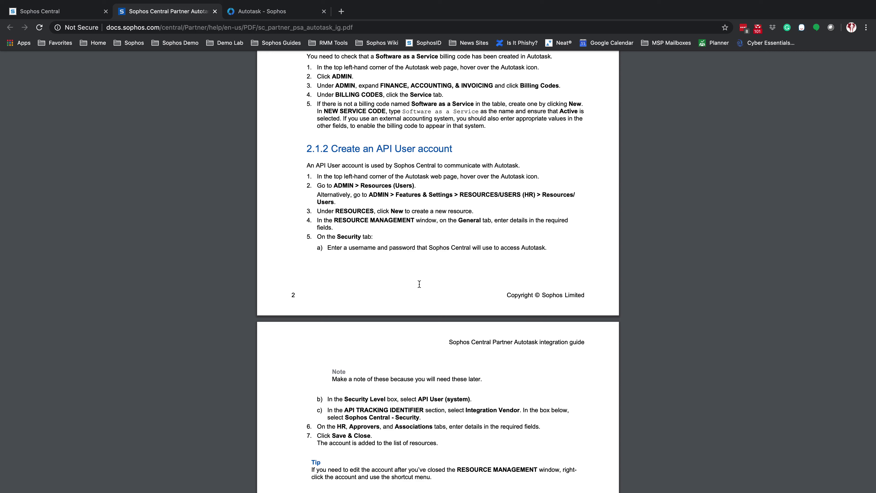
Open Autotask's Admin Features & Settings with the Resources/Users (HR) section expanded.
{"action": "left_click", "coordinate": [273, 14]}
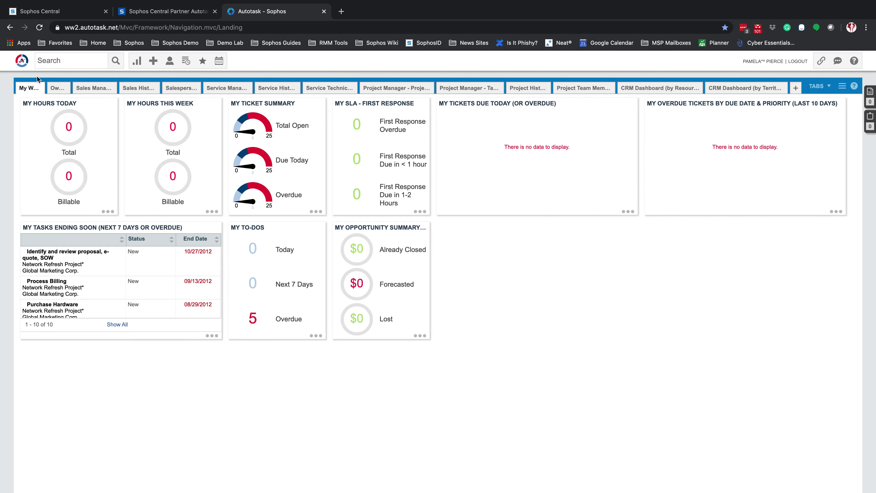
{"action": "mouse_move", "coordinate": [22, 63]}
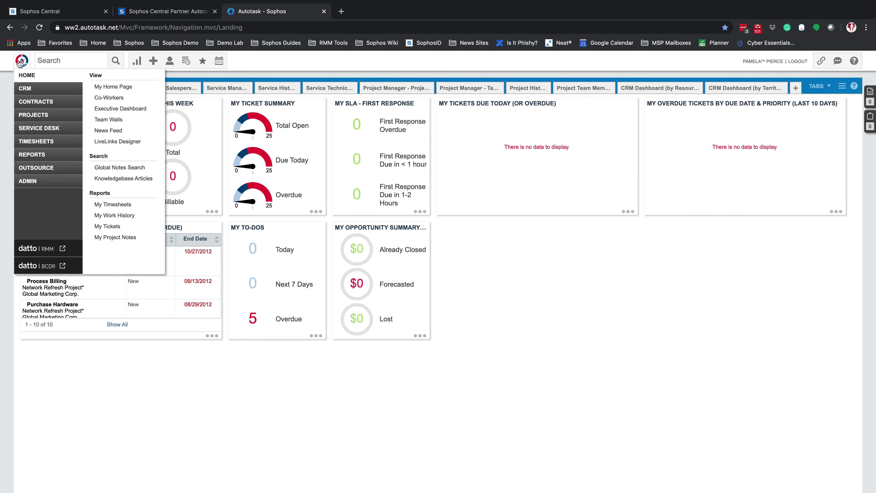
{"action": "left_click", "coordinate": [35, 182]}
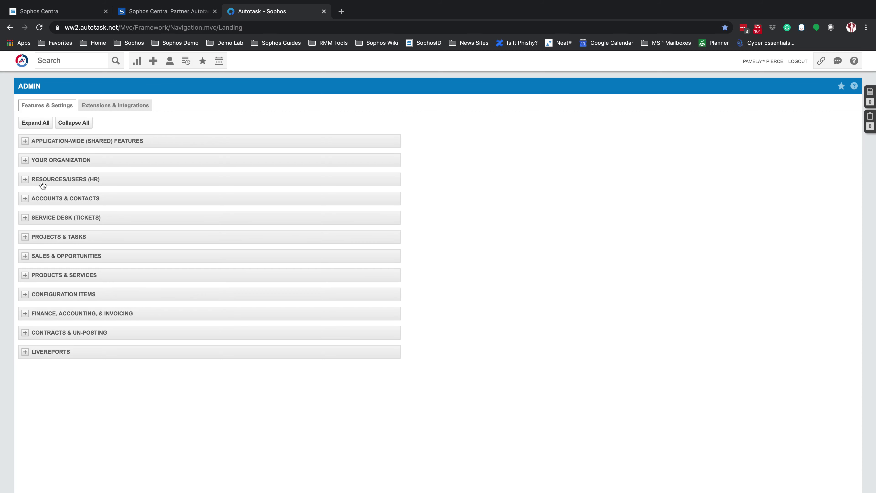
{"action": "left_click", "coordinate": [36, 183]}
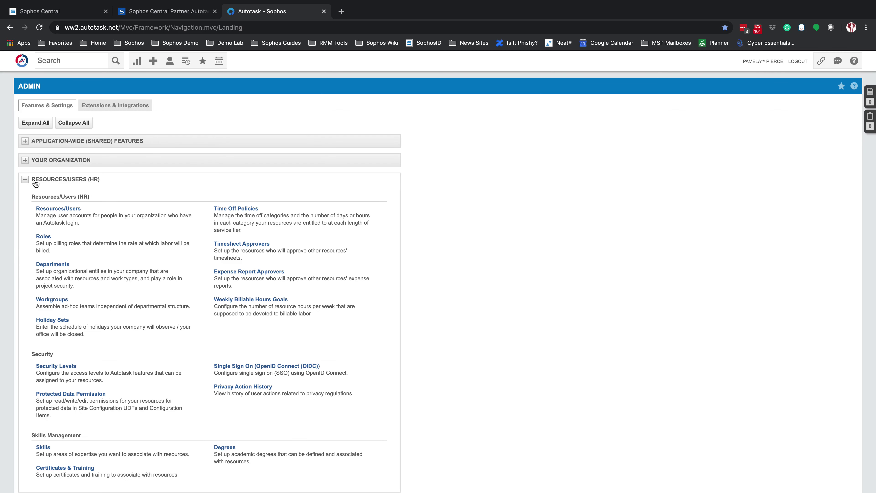
Create a new resource with first name CentralAPI, last name Sophos and its e-mail address.
{"action": "left_click", "coordinate": [68, 210]}
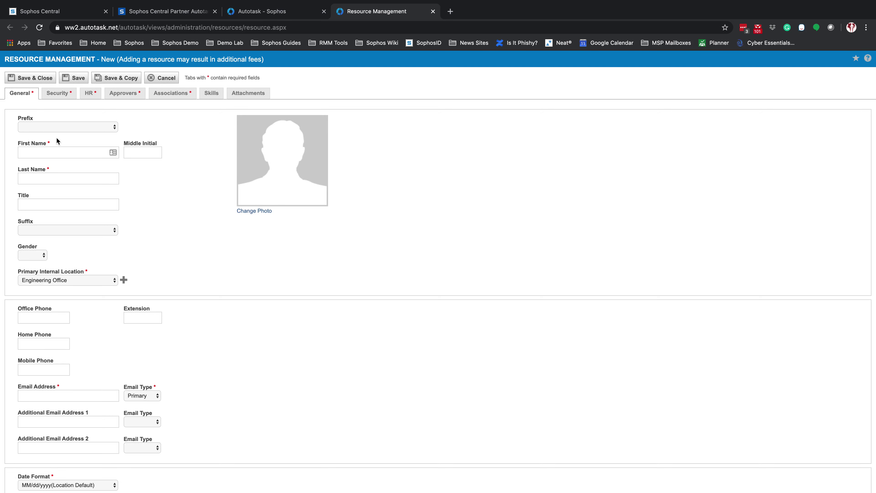
{"action": "left_click", "coordinate": [65, 155]}
{"action": "left_click", "coordinate": [64, 170]}
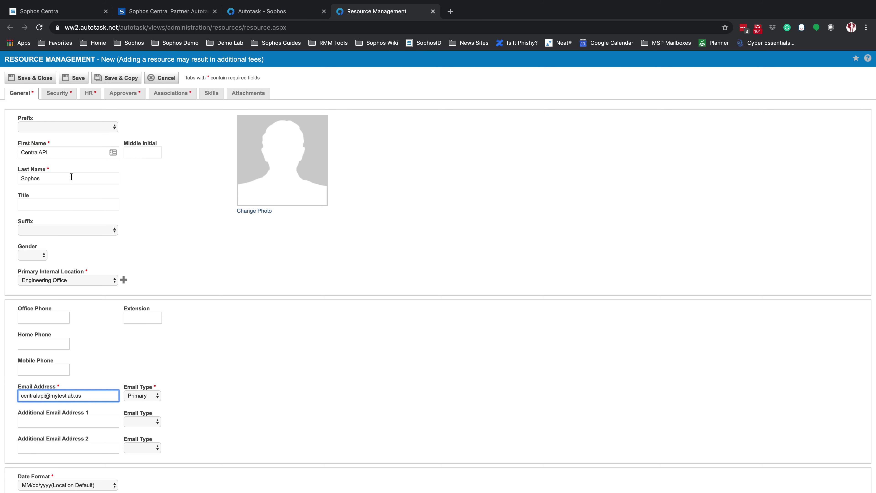
{"action": "left_click", "coordinate": [59, 95]}
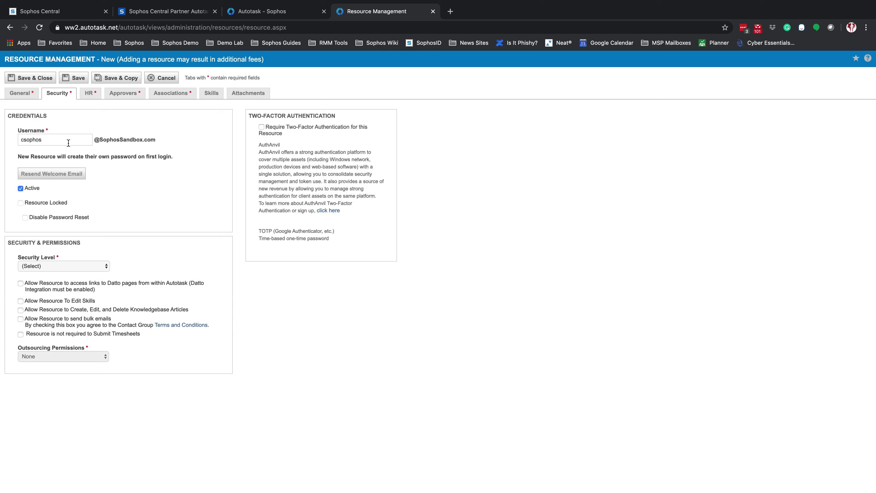
Replace the username, set security level to API User (system), and choose Integration Vendor tracking.
{"action": "double_click", "coordinate": [51, 142]}
{"action": "type", "text": "centralapi"}
{"action": "left_click", "coordinate": [102, 267]}
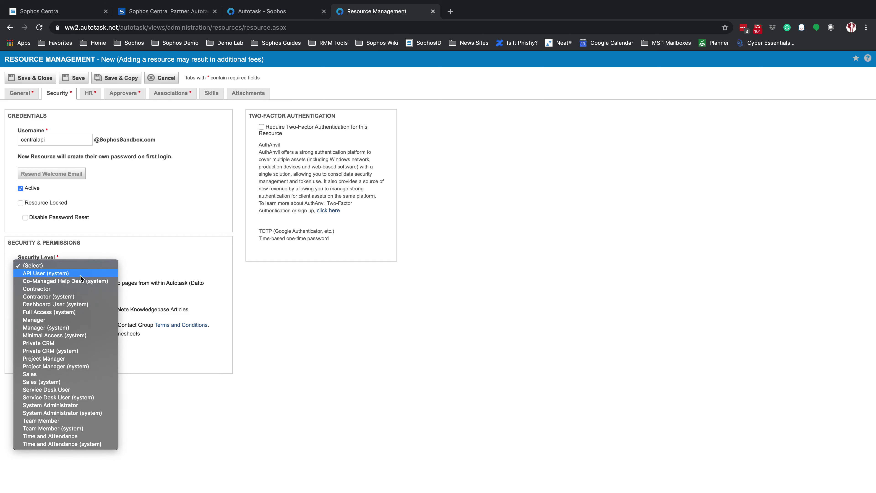
{"action": "left_click", "coordinate": [75, 275]}
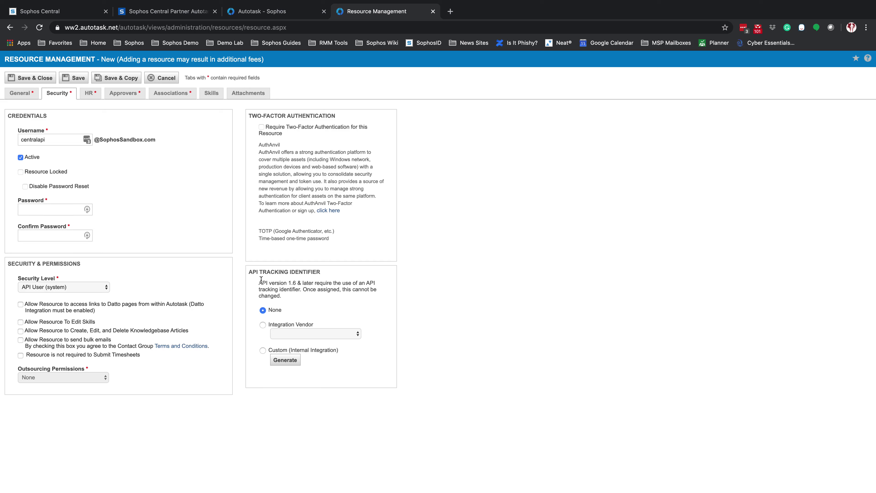
{"action": "left_click", "coordinate": [263, 324]}
{"action": "left_click", "coordinate": [354, 334]}
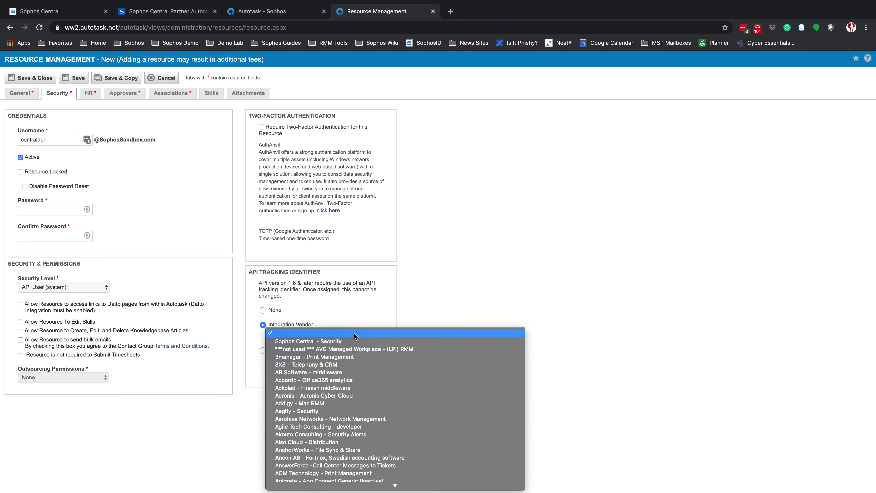
Pick Sophos Central - Security as the integration vendor and confirm the prompt.
{"action": "left_click", "coordinate": [323, 341]}
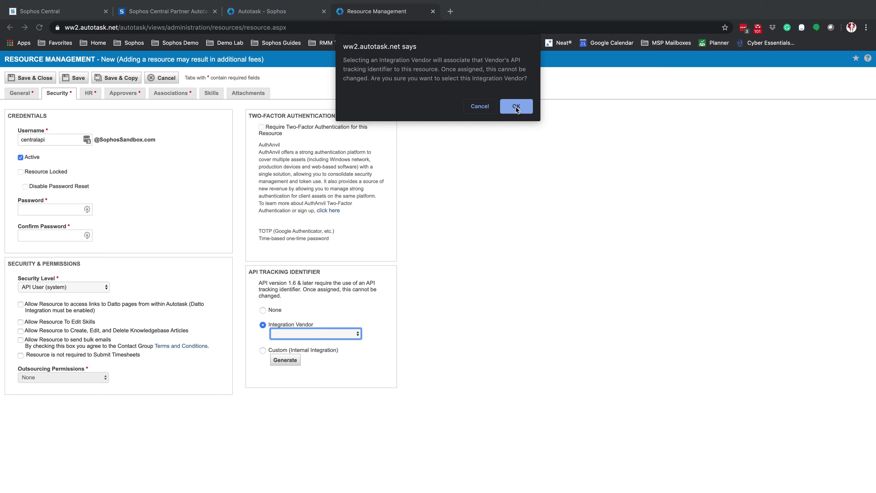
{"action": "left_click", "coordinate": [516, 107]}
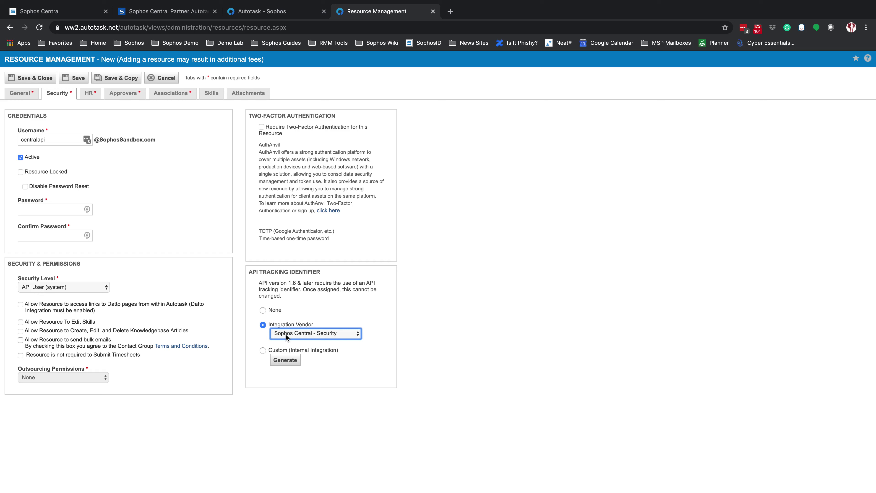
Enter the account password in both the Password and Confirm Password fields.
{"action": "left_click", "coordinate": [39, 209]}
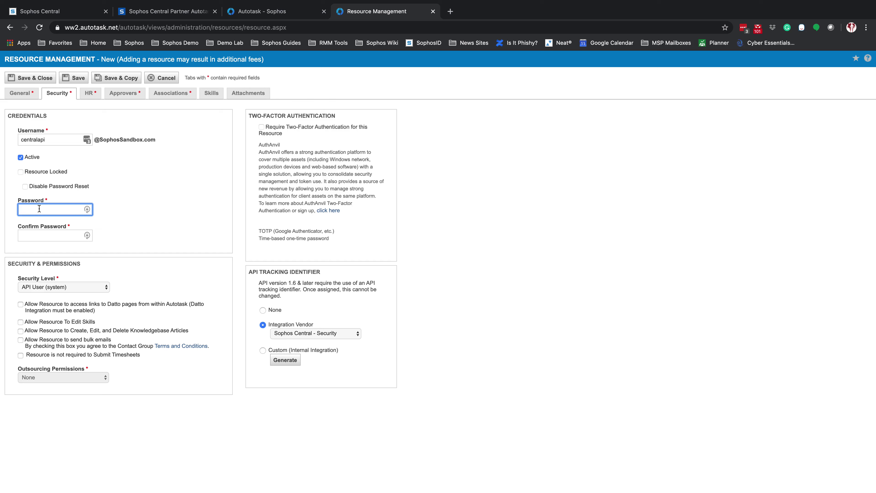
{"action": "key", "text": "ctrl+v"}
{"action": "key", "text": "Tab"}
{"action": "key", "text": "ctrl+v"}
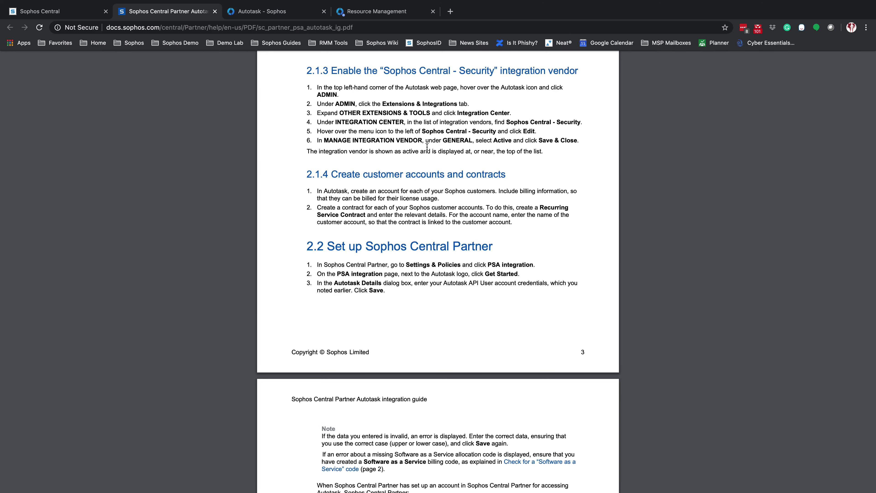
Go to Admin's Extensions & Integrations and expand Other Extensions & Tools.
{"action": "mouse_move", "coordinate": [23, 64]}
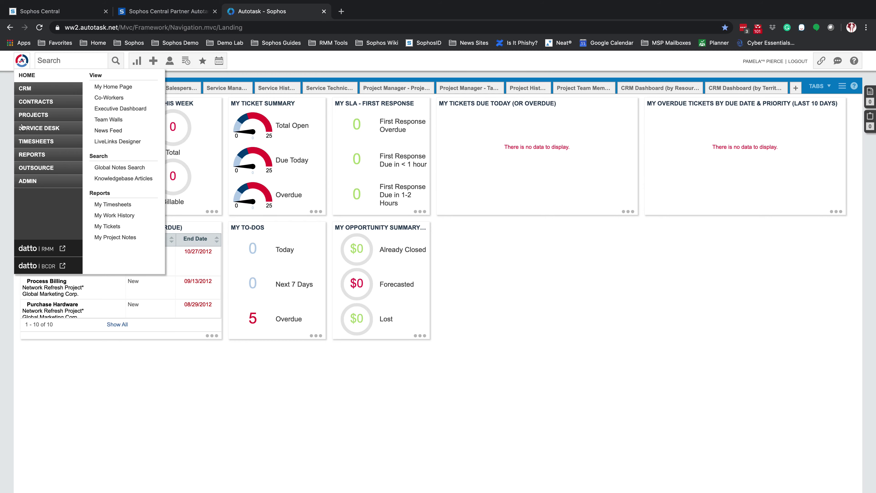
{"action": "left_click", "coordinate": [31, 181]}
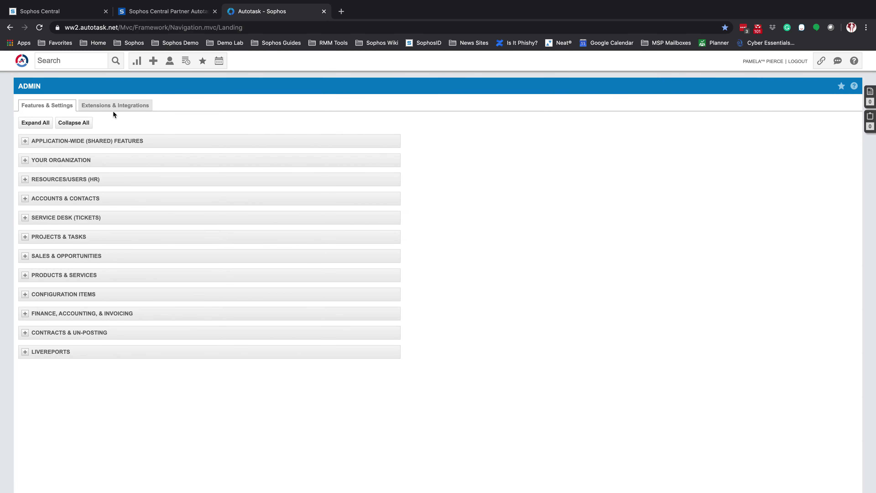
{"action": "left_click", "coordinate": [119, 106]}
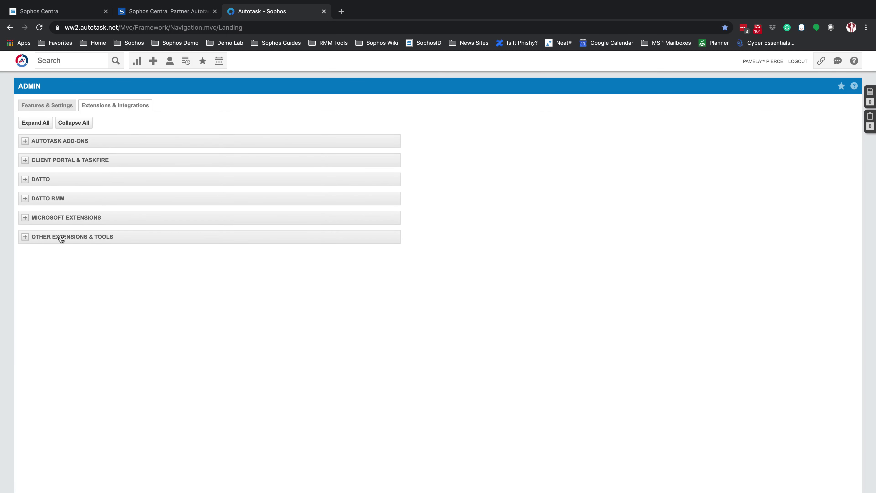
{"action": "left_click", "coordinate": [25, 237]}
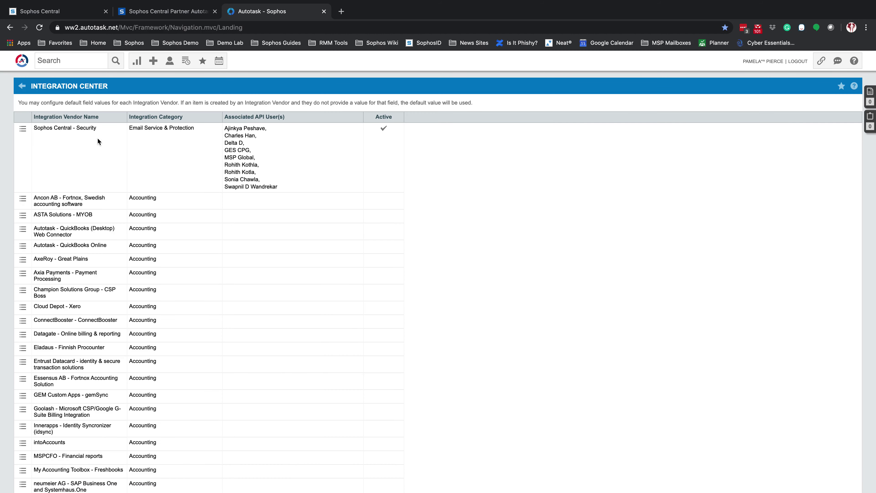
Edit the Sophos Central - Security vendor and save it with Active checked.
{"action": "left_click", "coordinate": [23, 130]}
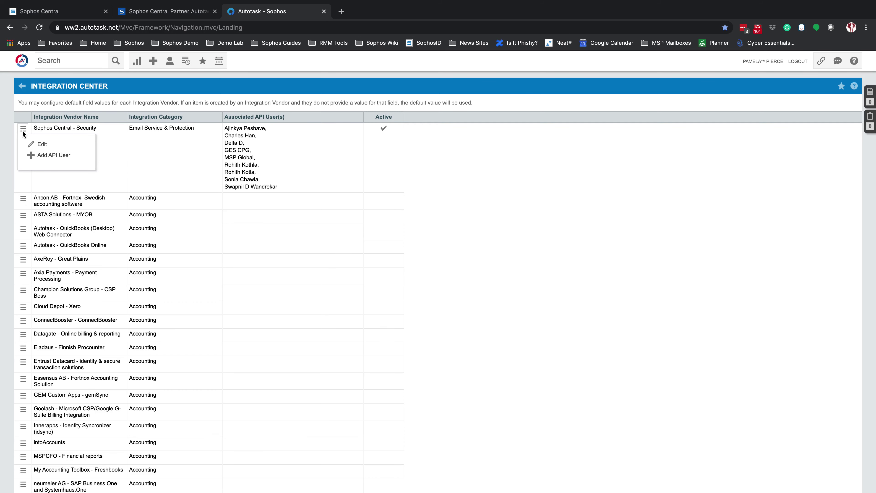
{"action": "left_click", "coordinate": [40, 145]}
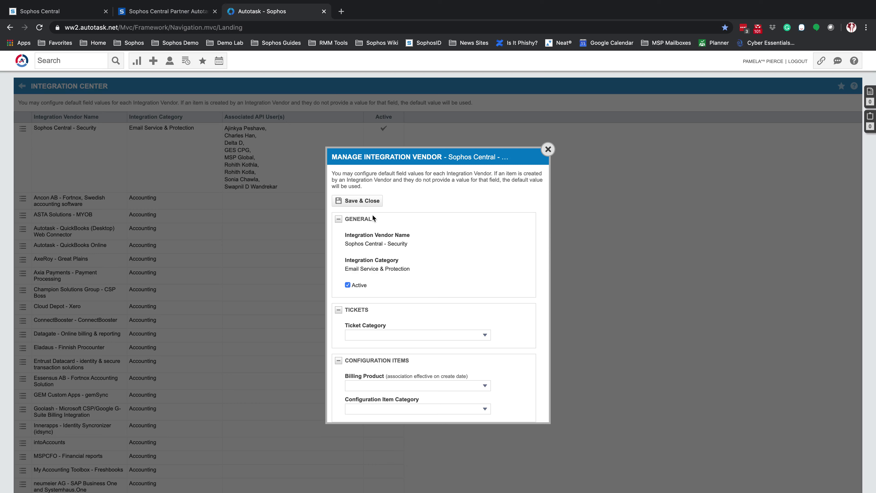
{"action": "left_click", "coordinate": [362, 200]}
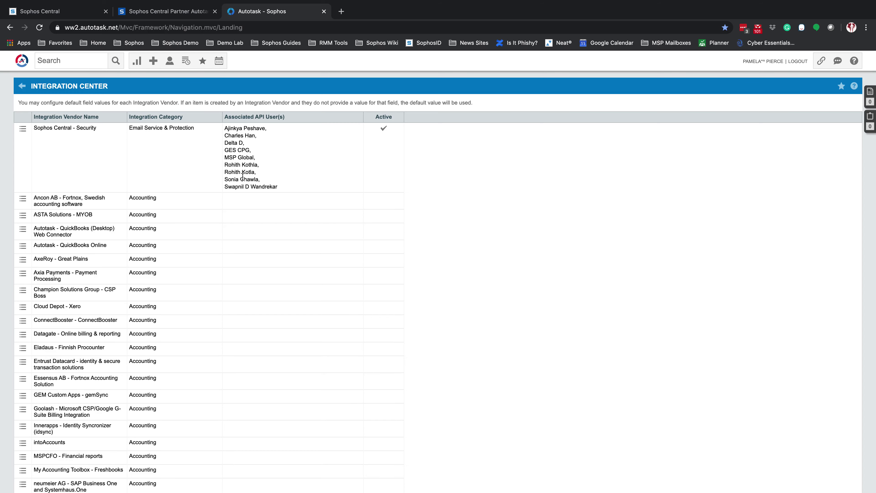
Read section 2.2 of the Autotask integration guide, then return to Sophos Central's PSA integration page.
{"action": "key", "text": "ctrl+shift+Tab"}
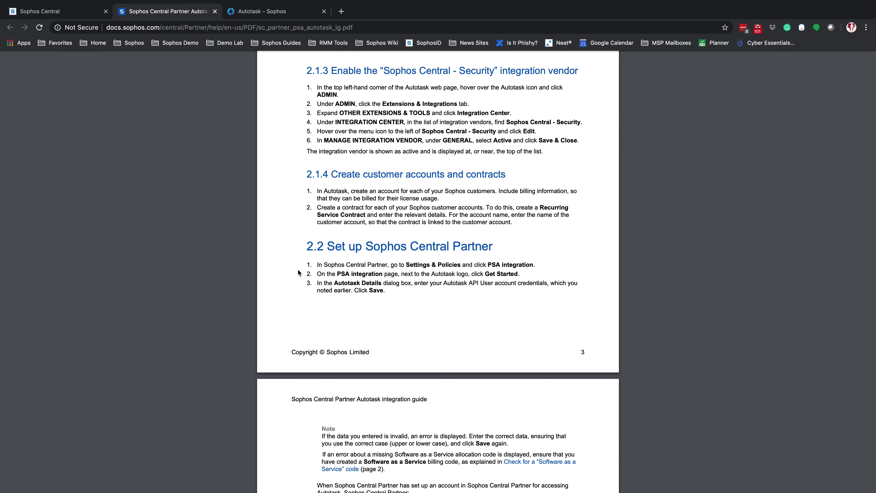
{"action": "key", "text": "ctrl+shift+Tab"}
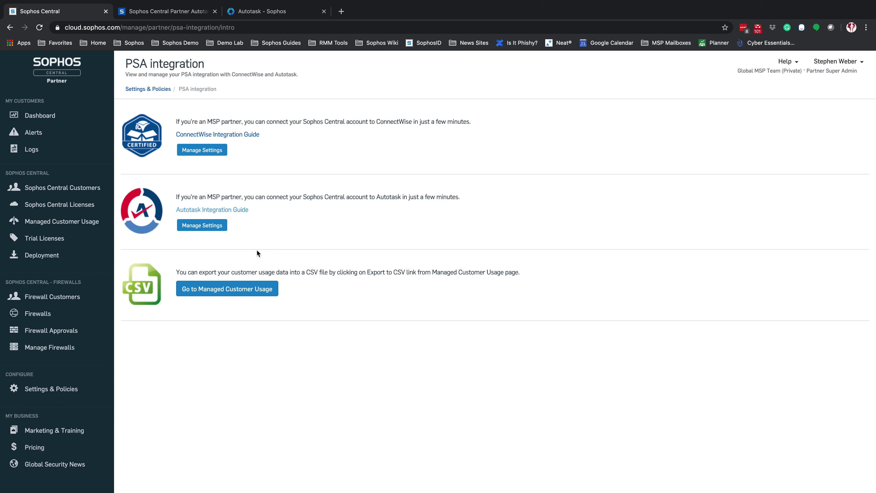
Open the Autotask settings and Autotask Details form to enter the API user's username and password.
{"action": "left_click", "coordinate": [202, 230]}
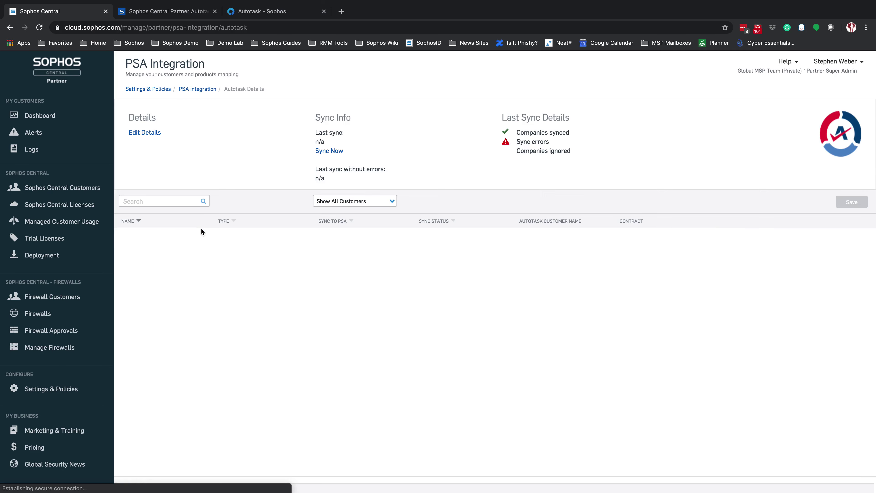
{"action": "left_click", "coordinate": [149, 143]}
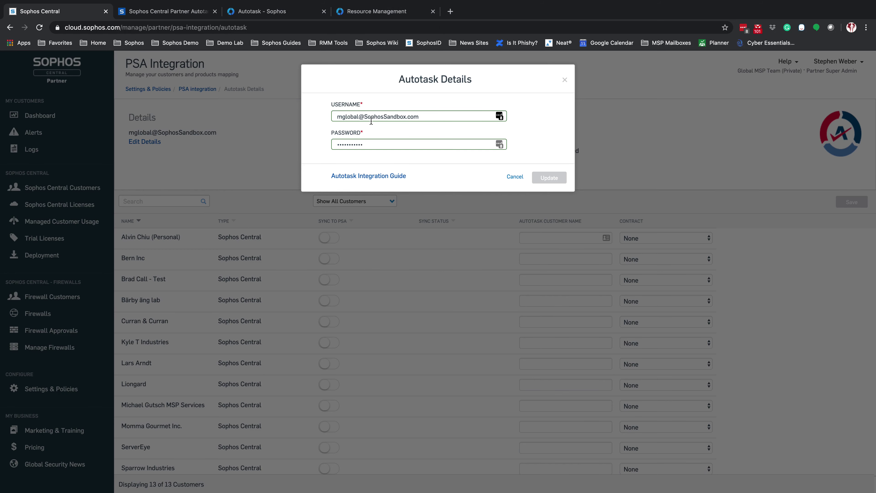
Confirm the API user has API User (system) level and Sophos Central - Security vendor, then return.
{"action": "left_click", "coordinate": [386, 17]}
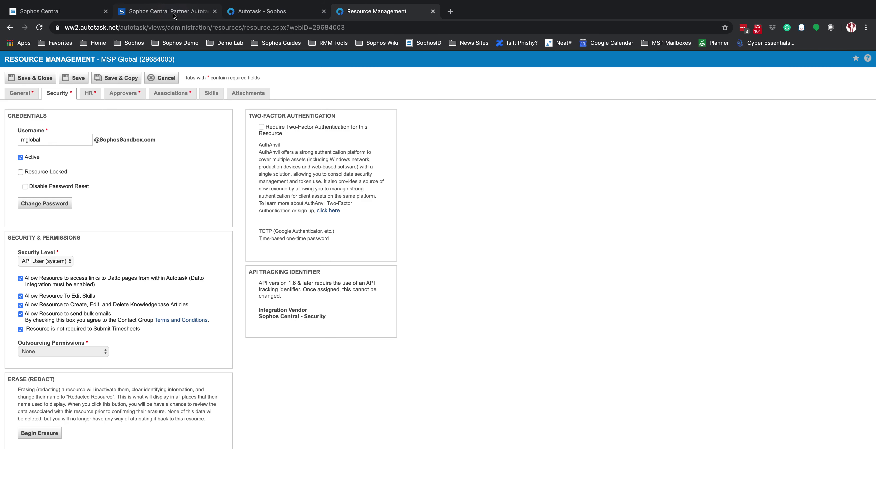
{"action": "left_click", "coordinate": [52, 11]}
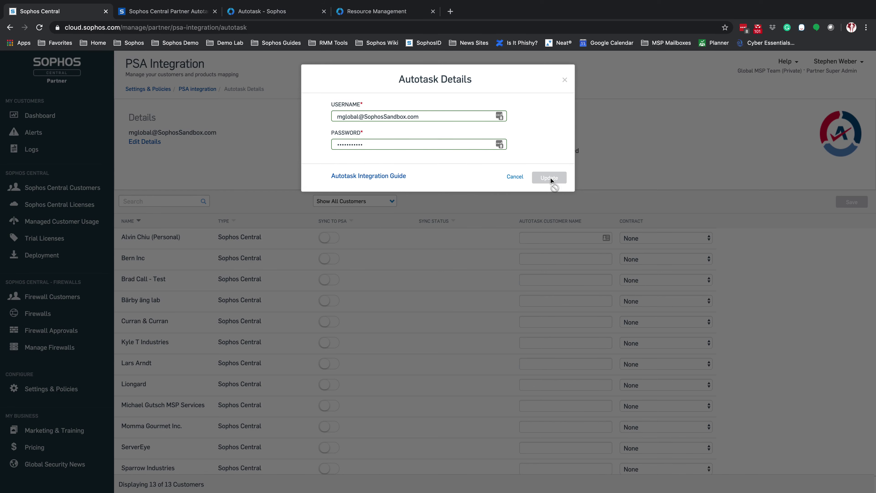
Dismiss the Autotask Details dialog and scroll through the 13-customer mapping list.
{"action": "left_click", "coordinate": [565, 80]}
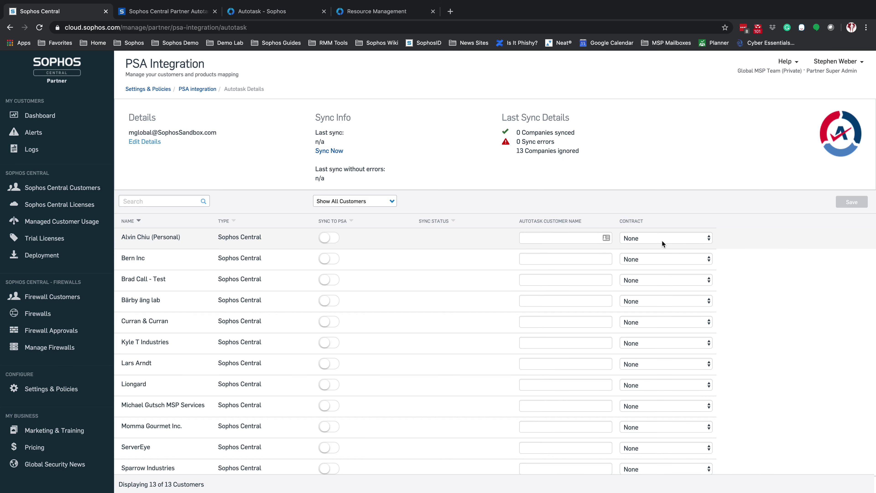
{"action": "scroll", "coordinate": [662, 240], "scroll_direction": "down", "scroll_amount": 1}
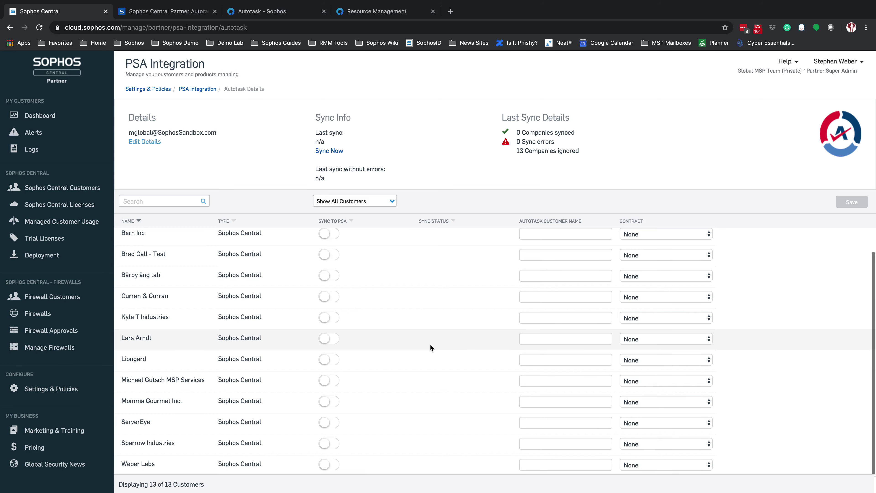
{"action": "scroll", "coordinate": [430, 311], "scroll_direction": "up", "scroll_amount": 1}
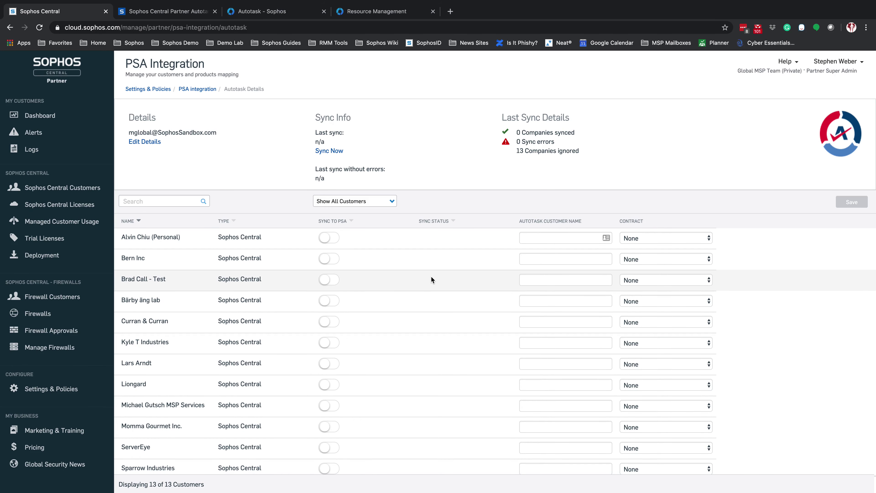
Set Weber Labs' Autotask customer name to Weber Labs, keeping its contract as None.
{"action": "scroll", "coordinate": [431, 278], "scroll_direction": "down", "scroll_amount": 1}
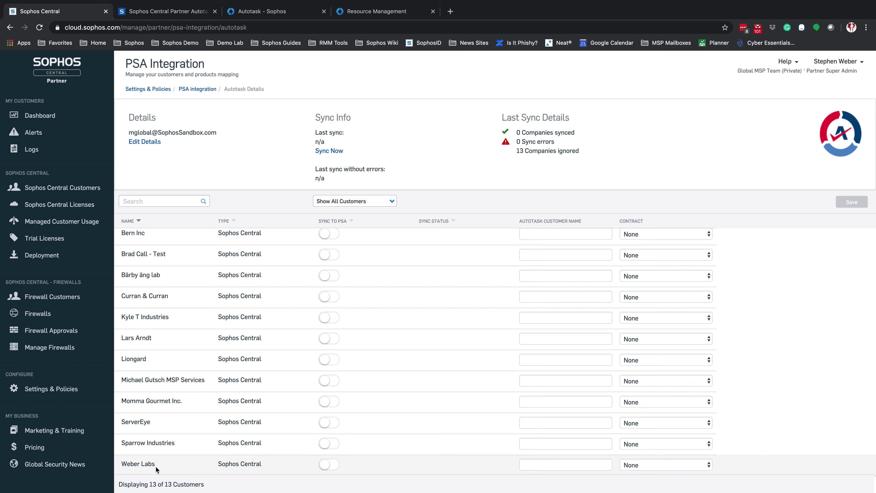
{"action": "left_click", "coordinate": [549, 465]}
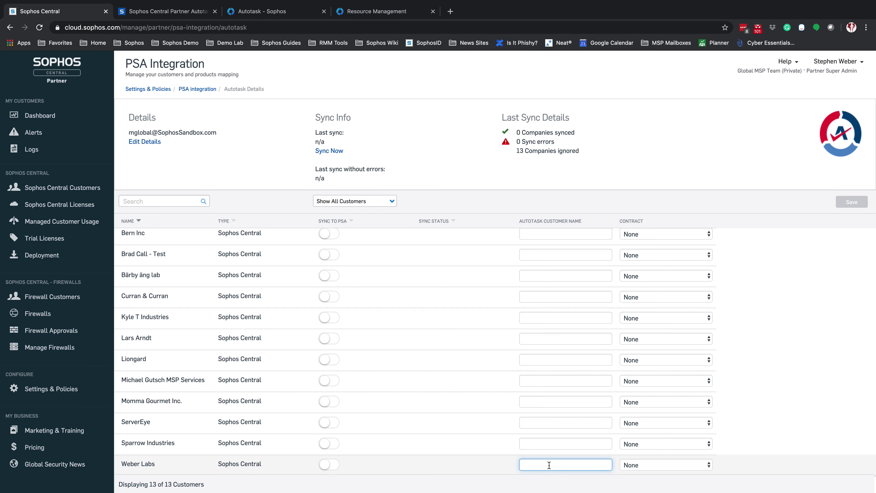
{"action": "type", "text": "We"}
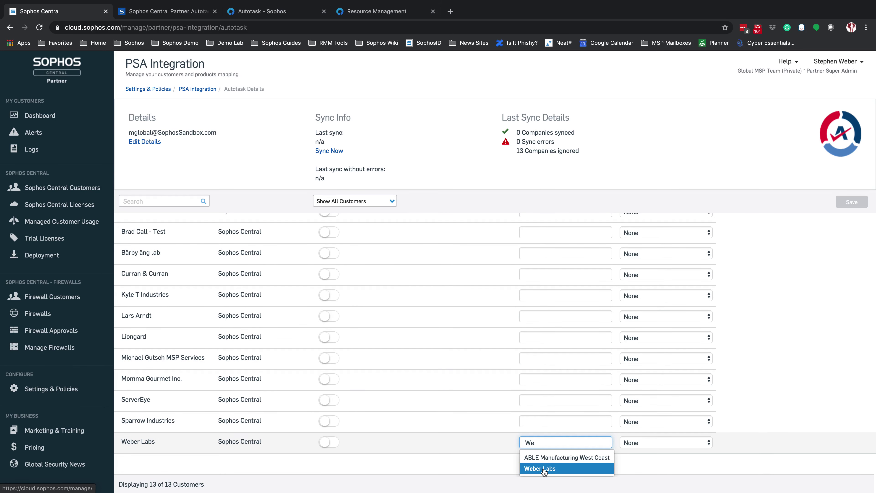
{"action": "left_click", "coordinate": [543, 470]}
{"action": "key", "text": "Tab"}
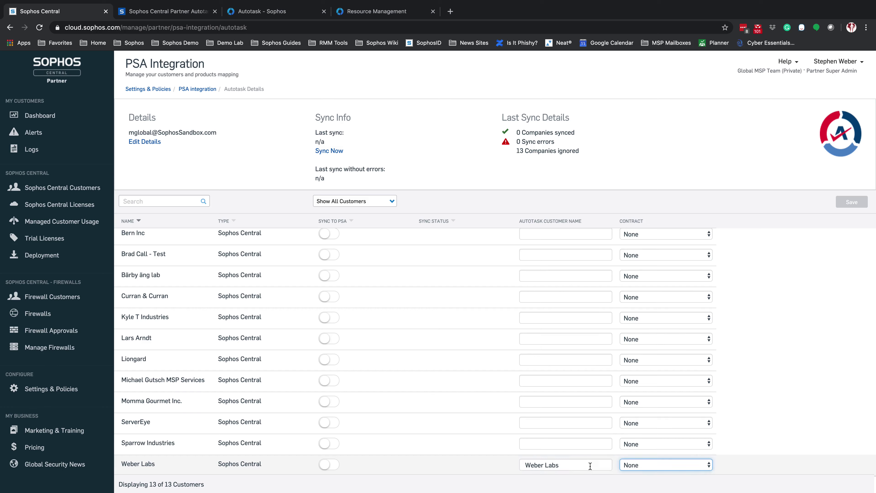
{"action": "left_click", "coordinate": [648, 466]}
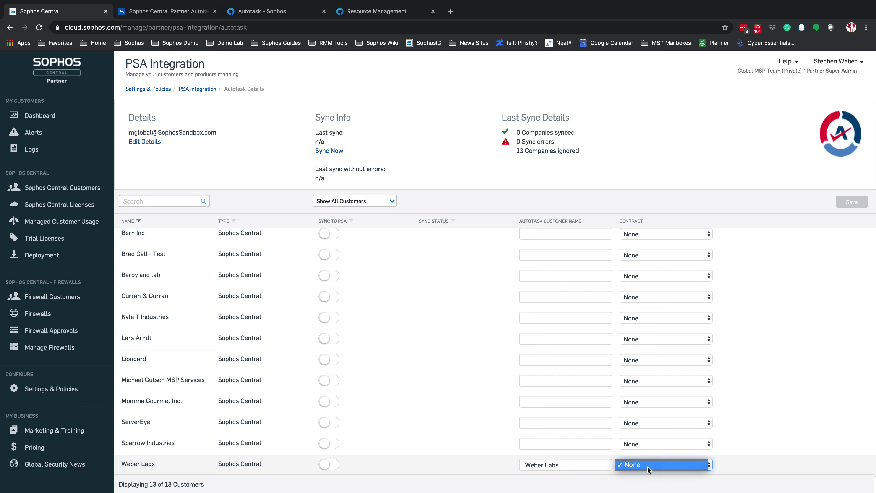
{"action": "left_click", "coordinate": [571, 465]}
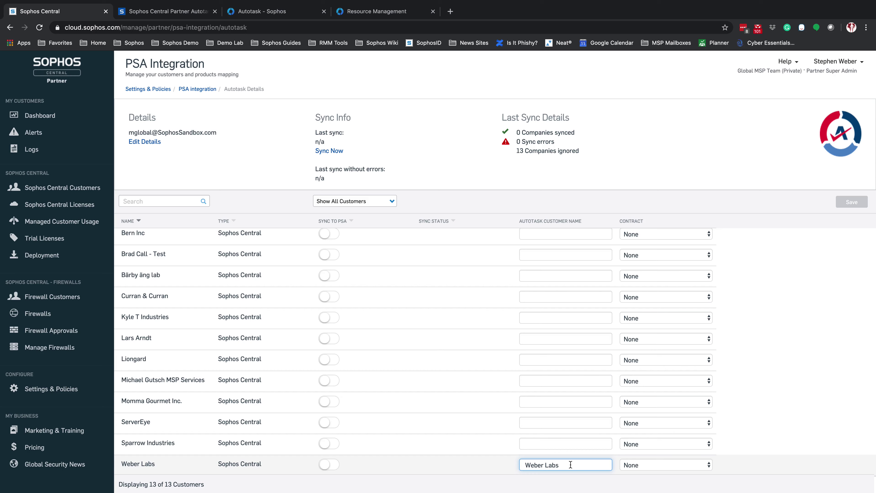
Link Sparrow Industries to Department of Public Works, with the Hosted SaaS contract and Sync to PSA on.
{"action": "left_click", "coordinate": [541, 443]}
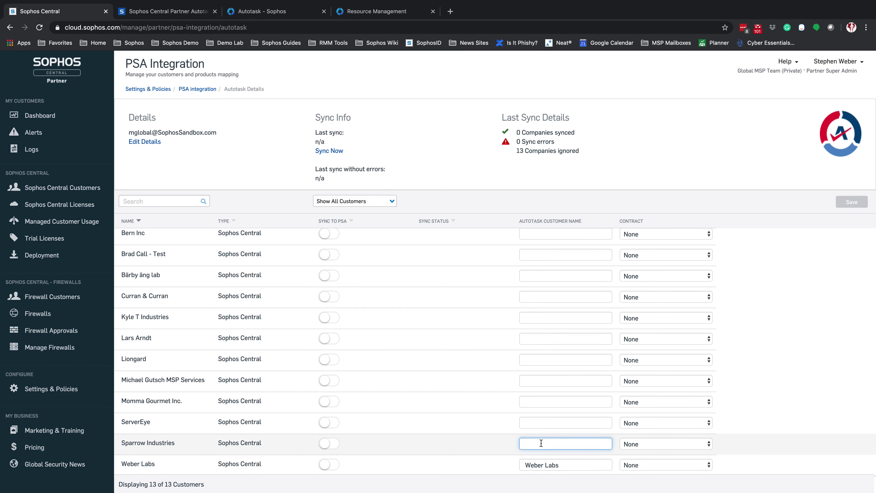
{"action": "type", "text": "dep"}
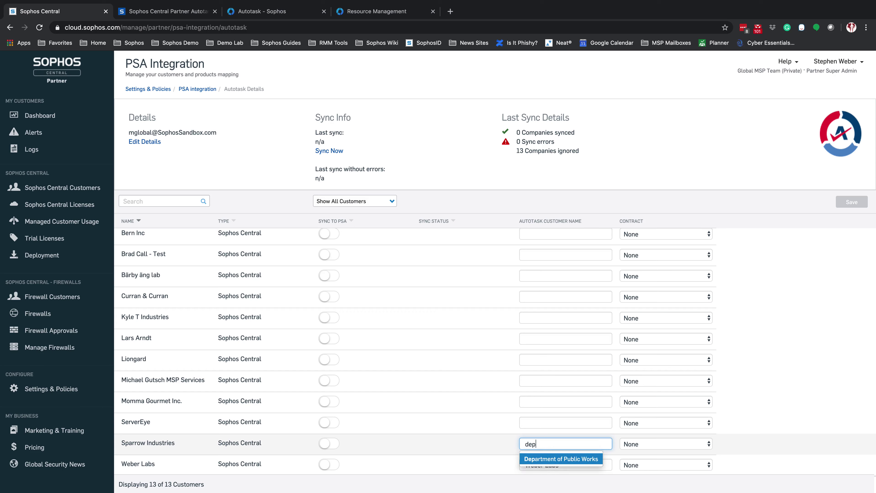
{"action": "left_click", "coordinate": [561, 459]}
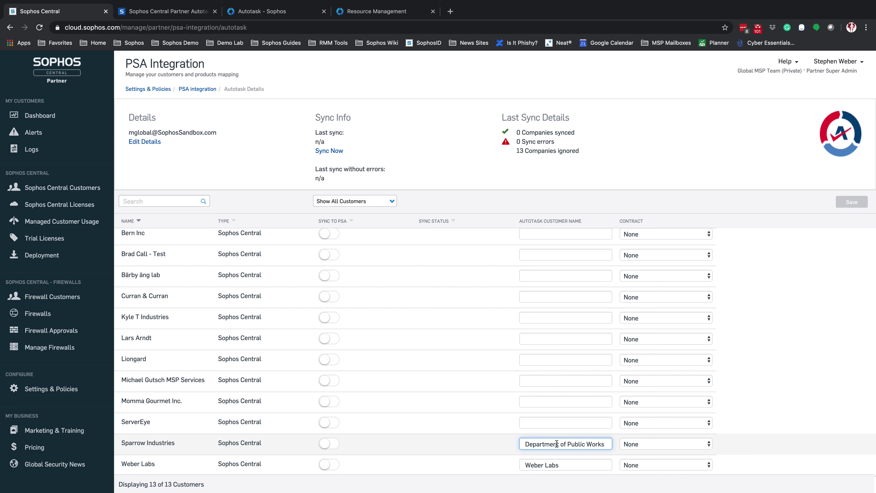
{"action": "left_click", "coordinate": [645, 444]}
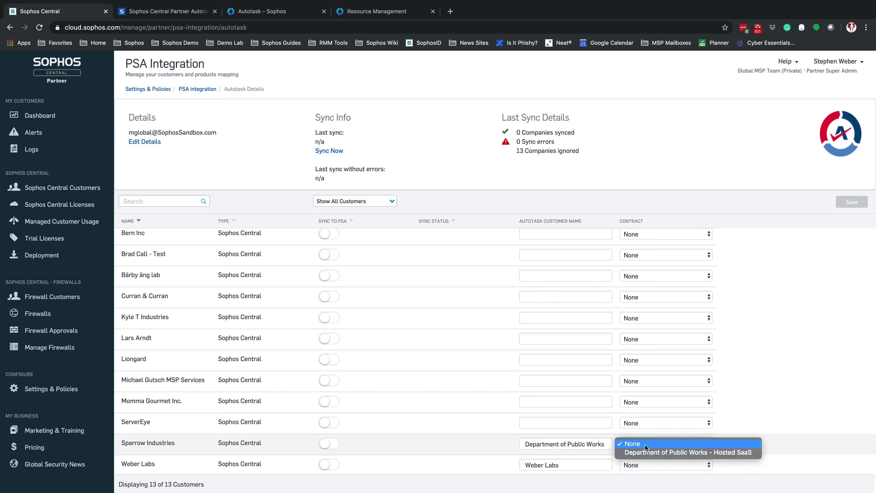
{"action": "left_click", "coordinate": [723, 453]}
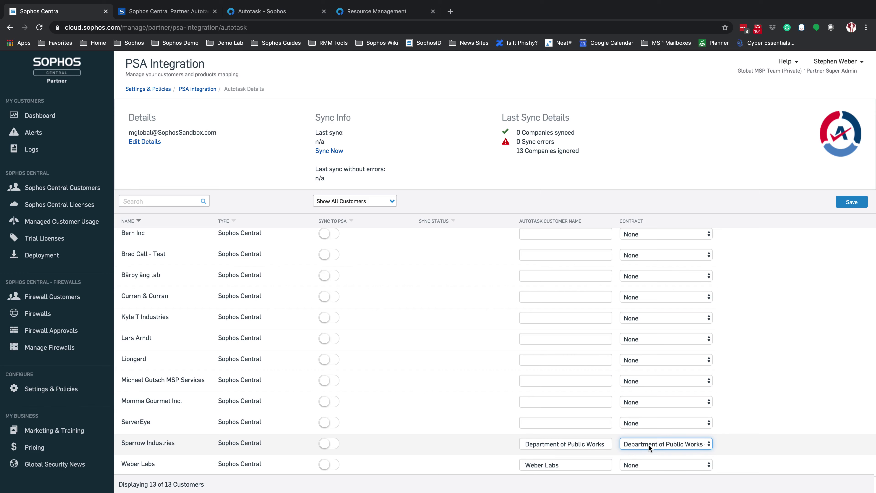
{"action": "left_click", "coordinate": [329, 446]}
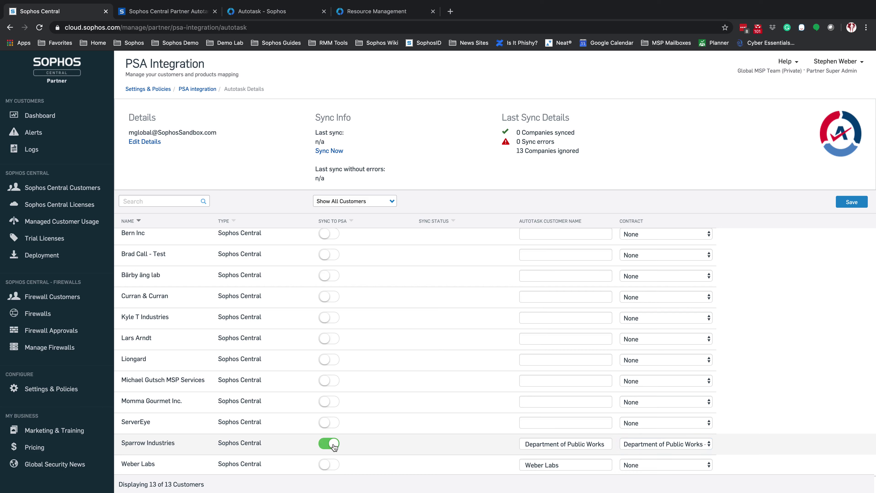
Save the customer mappings and close the Changes Saved notice, starting the first Autotask sync.
{"action": "left_click", "coordinate": [847, 203]}
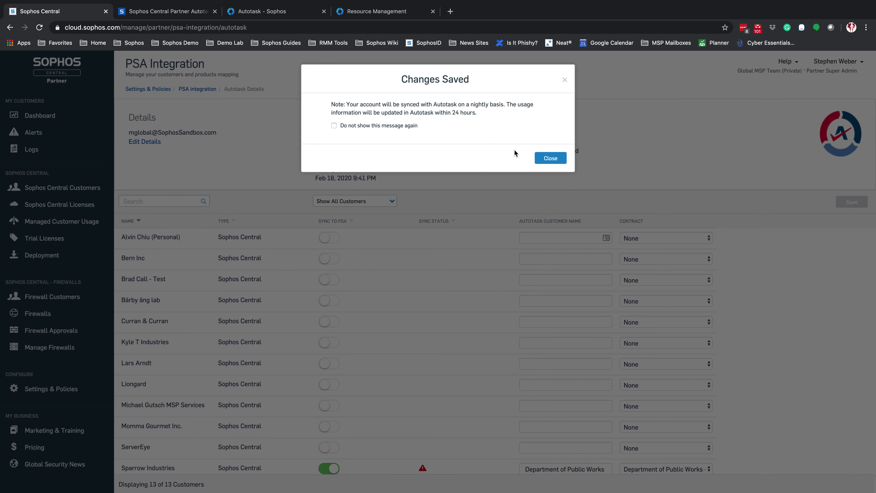
{"action": "left_click", "coordinate": [550, 158]}
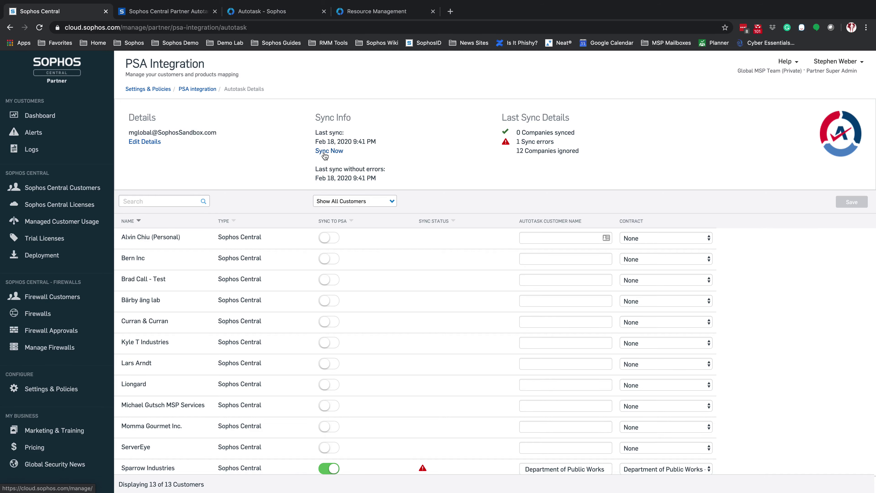
View the Sophos New 55 contract's auto-created Sophos services and prorated transactions in Autotask.
{"action": "left_click", "coordinate": [364, 11]}
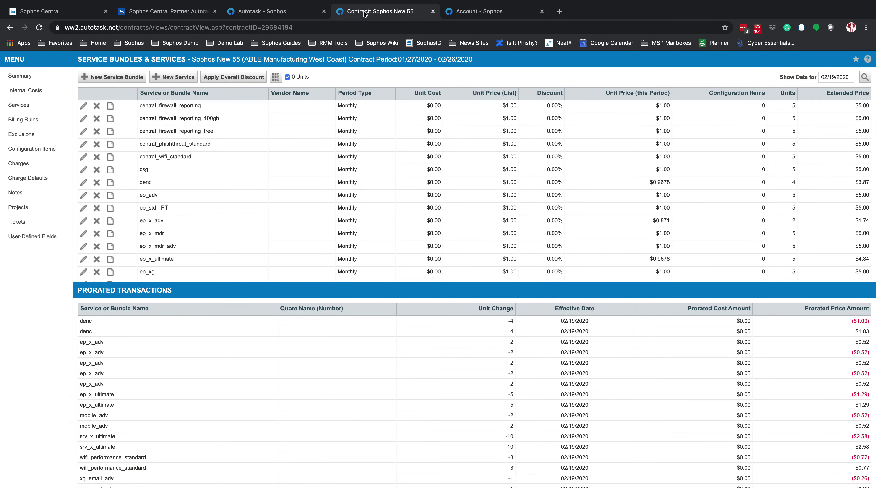